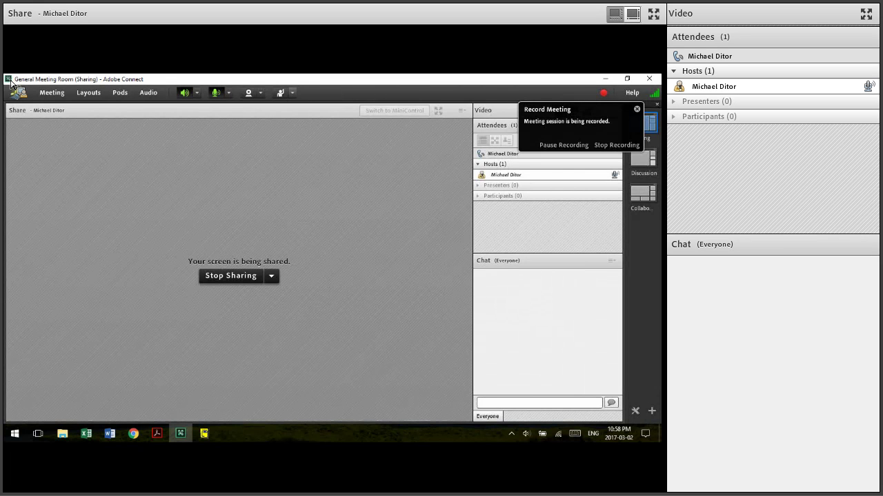
Switch from the Adobe Connect meeting to File Explorer showing the 2013-14 CCHS PUMF folder
{"action": "key", "text": "alt+Tab"}
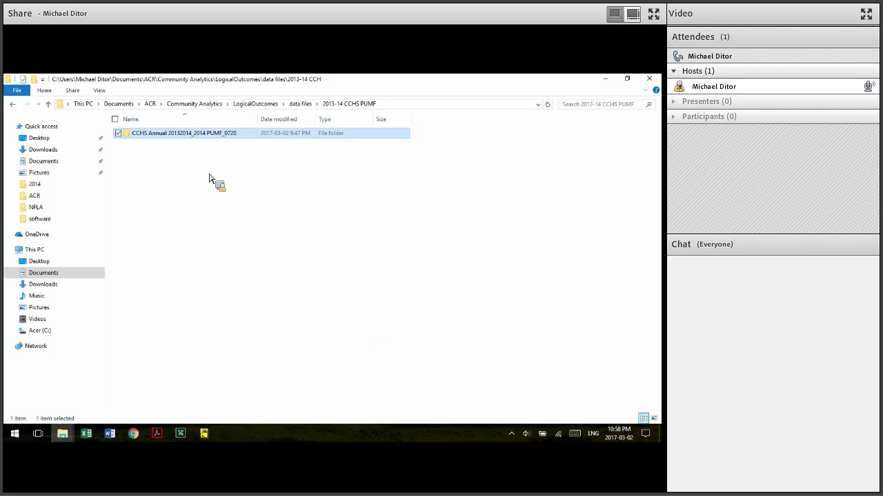
Open the CCHS Annual 20132014_2014 PUMF_0720 folder and browse Extr2020 and Data_Donnee > 2014
{"action": "double_click", "coordinate": [183, 136]}
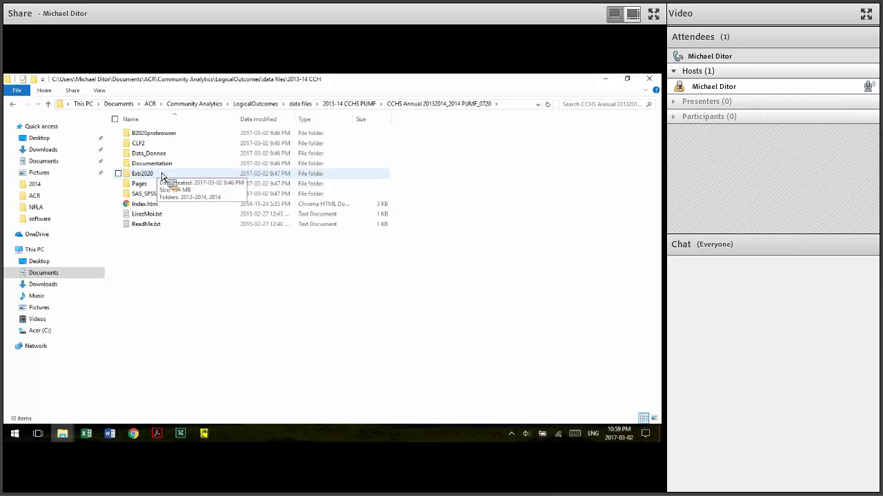
{"action": "double_click", "coordinate": [143, 173]}
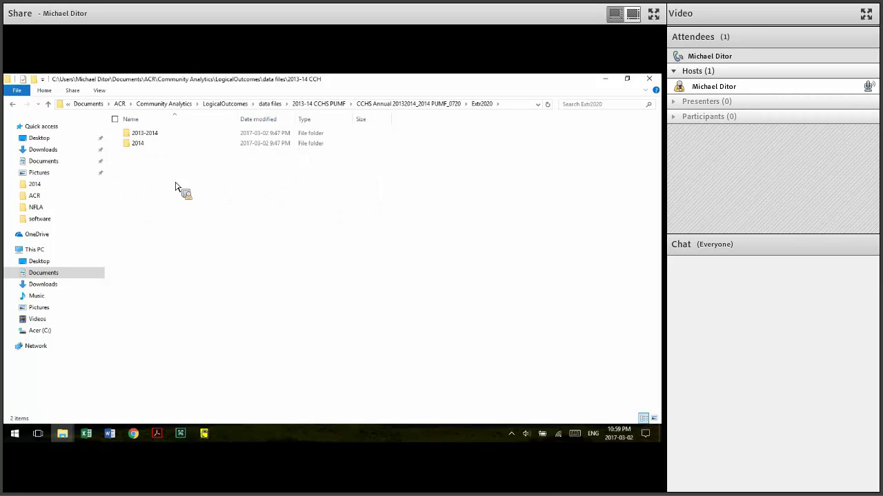
{"action": "key", "text": "alt+Left"}
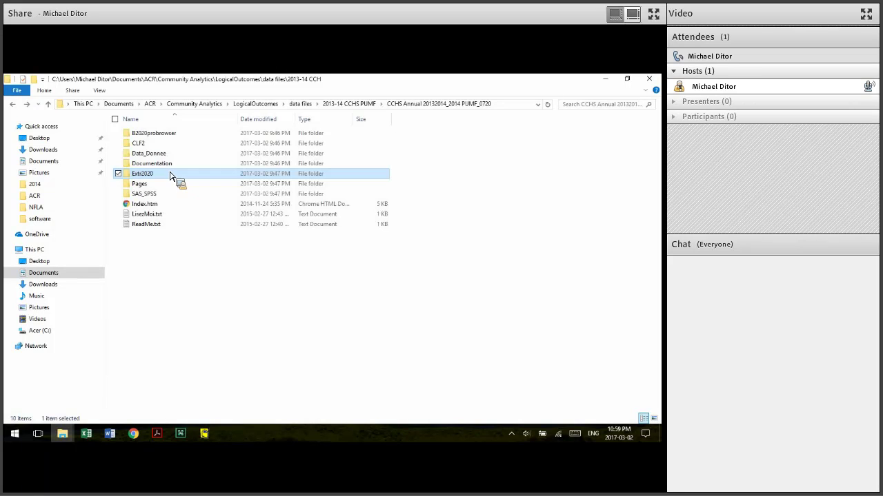
{"action": "key", "text": "Up"}
{"action": "key", "text": "Up"}
{"action": "key", "text": "Return"}
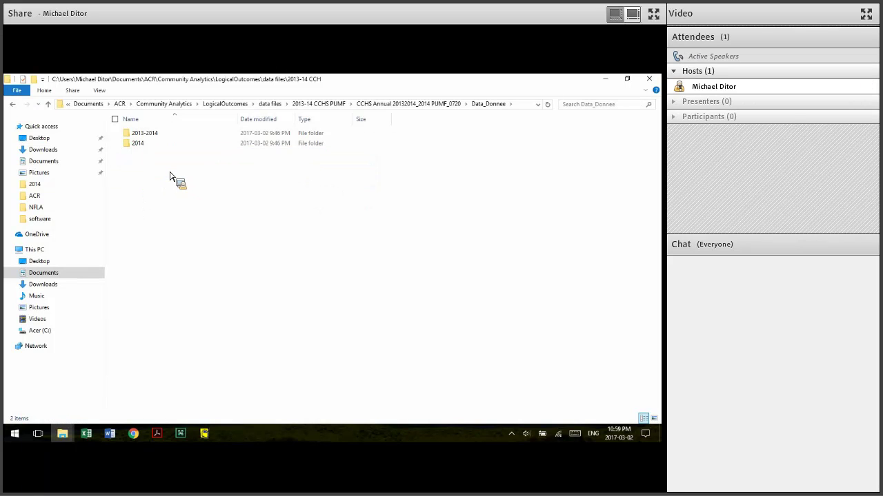
{"action": "key", "text": "Down"}
{"action": "key", "text": "Down"}
{"action": "key", "text": "Return"}
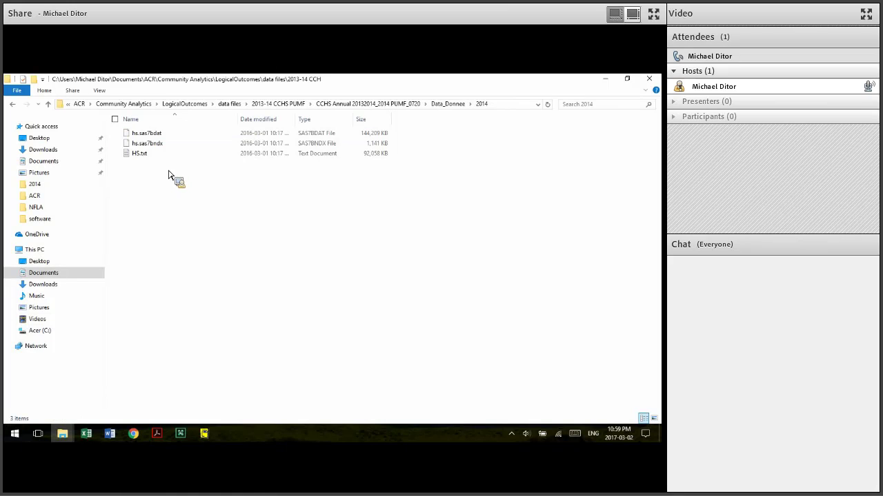
{"action": "key", "text": "Down"}
{"action": "key", "text": "Down"}
{"action": "key", "text": "Down"}
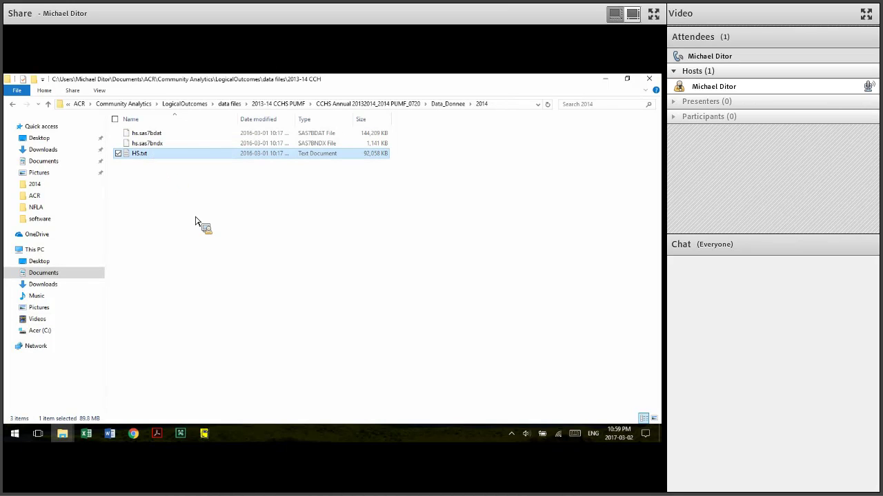
Go back to the CCHS Annual folder and open Extr2020 > 2014
{"action": "key", "text": "BackSpace"}
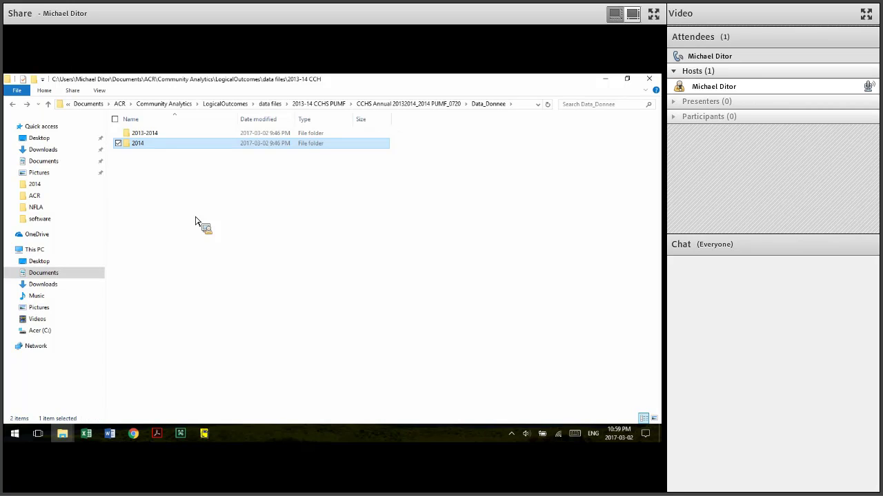
{"action": "key", "text": "BackSpace"}
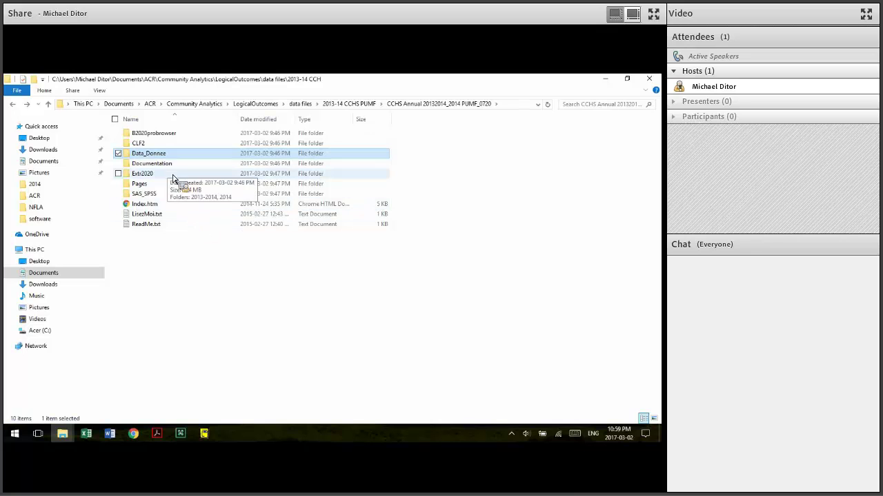
{"action": "double_click", "coordinate": [174, 176]}
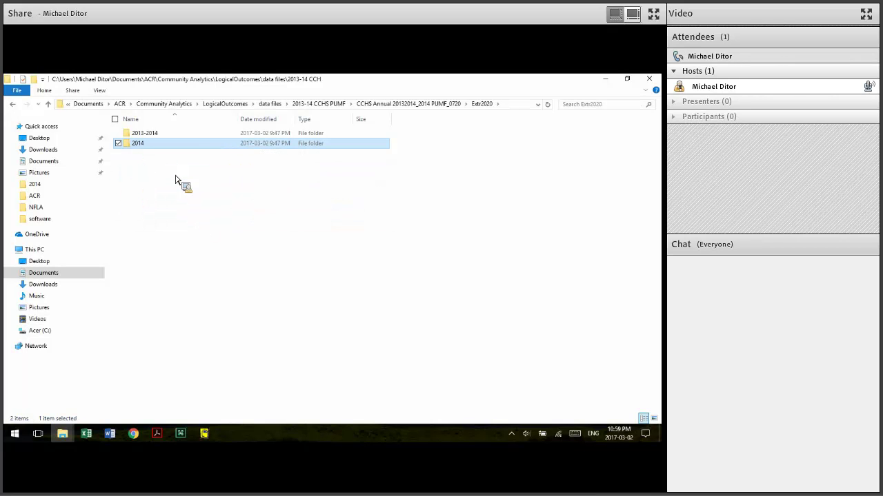
{"action": "key", "text": "Return"}
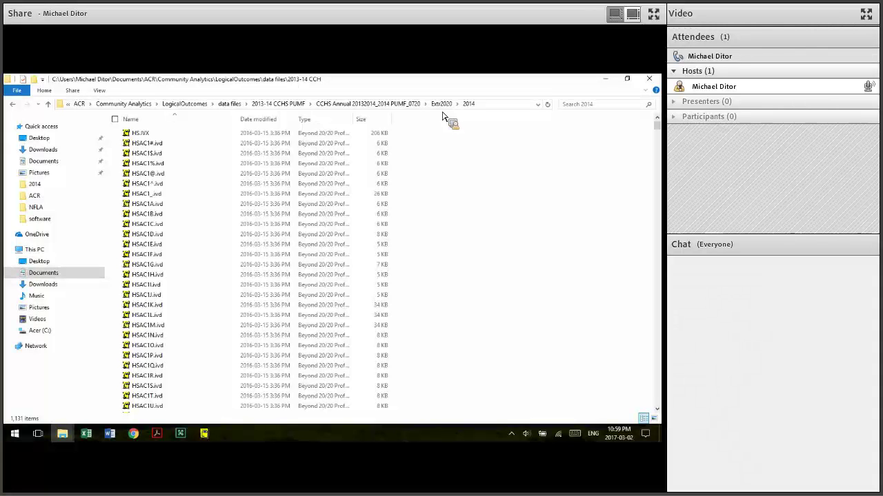
Select HS.IVX in the 2014 folder and bring up its extract in Beyond 20/20
{"action": "left_click_drag", "start_coordinate": [443, 116], "coordinate": [259, 172]}
{"action": "key", "text": "alt+Tab"}
{"action": "key", "text": "alt+Tab"}
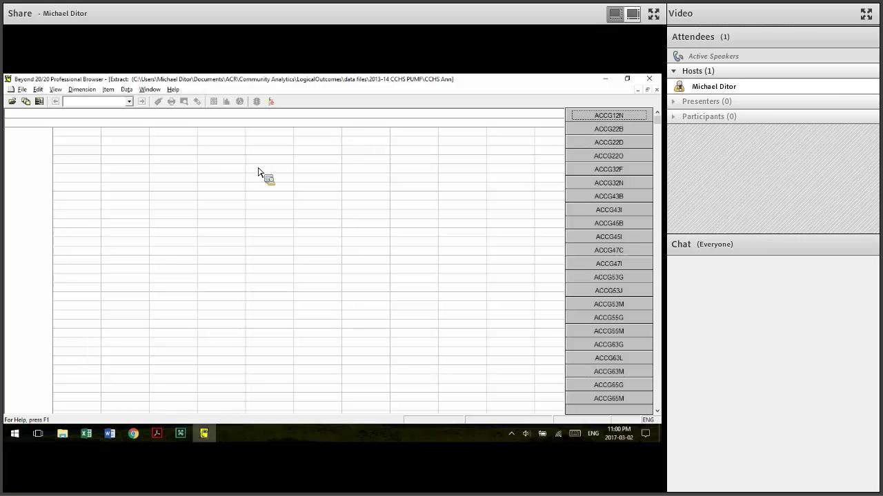
Check the ACCG variable descriptions in the HS.IVX extract, then return to File Explorer
{"action": "left_click_drag", "start_coordinate": [259, 172], "coordinate": [577, 361]}
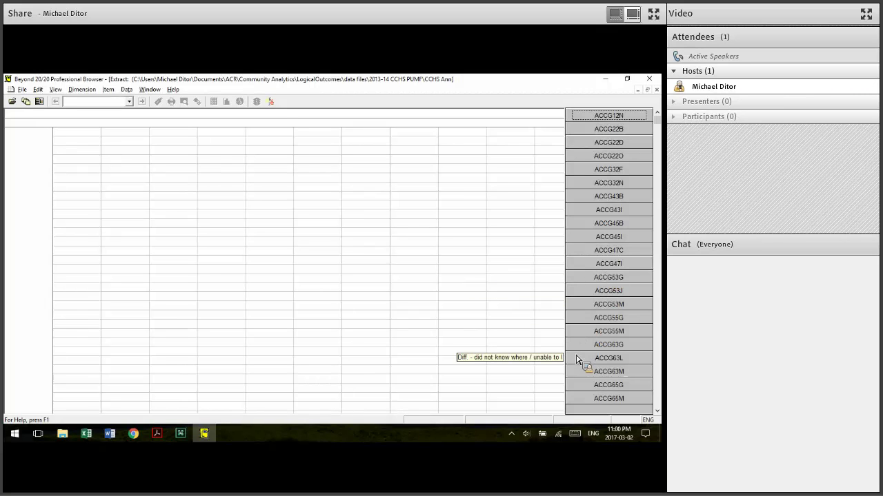
{"action": "key", "text": "alt+Tab"}
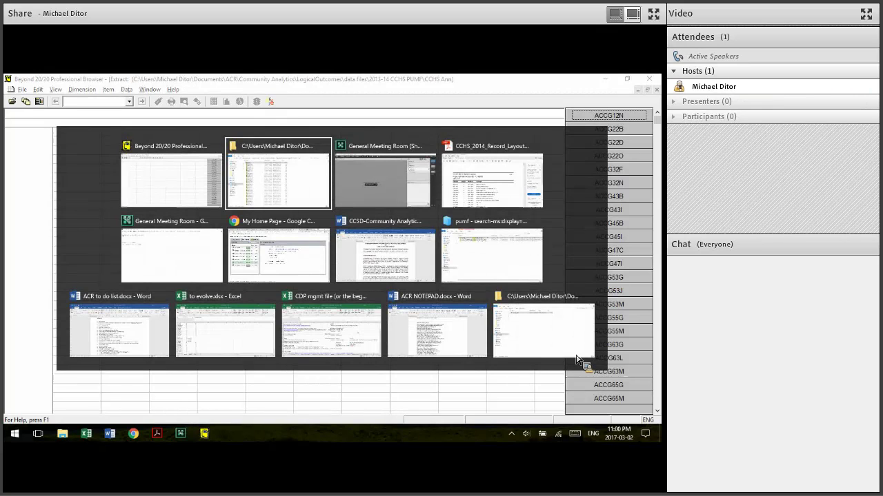
Open CCHS_2014_Topical_Index.pdf from the Documentation > 2014 folder
{"action": "key", "text": "alt+Up"}
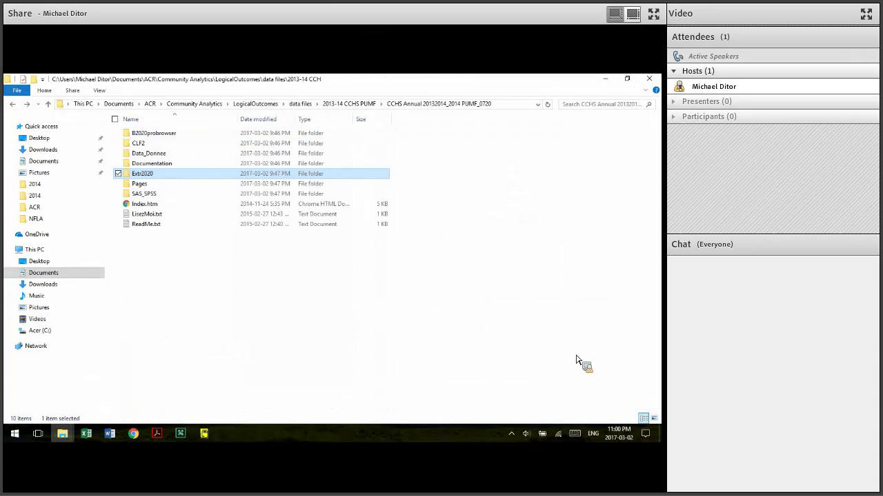
{"action": "key", "text": "Up"}
{"action": "key", "text": "Return"}
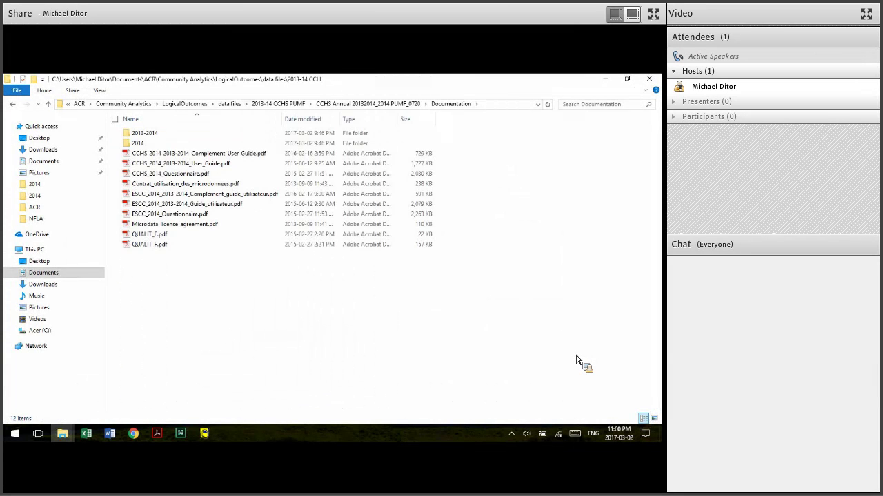
{"action": "key", "text": "Down"}
{"action": "key", "text": "Return"}
{"action": "key", "text": "Down"}
{"action": "key", "text": "Down"}
{"action": "key", "text": "Down"}
{"action": "key", "text": "Down"}
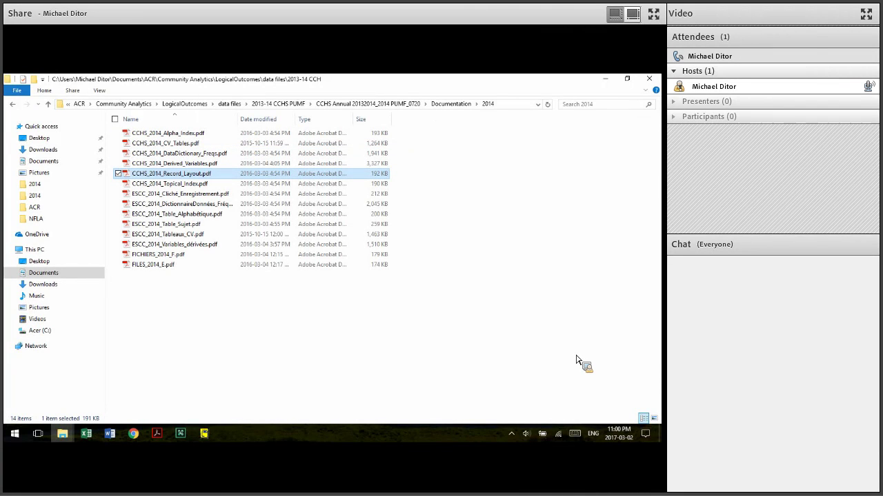
{"action": "key", "text": "Down"}
{"action": "key", "text": "Return"}
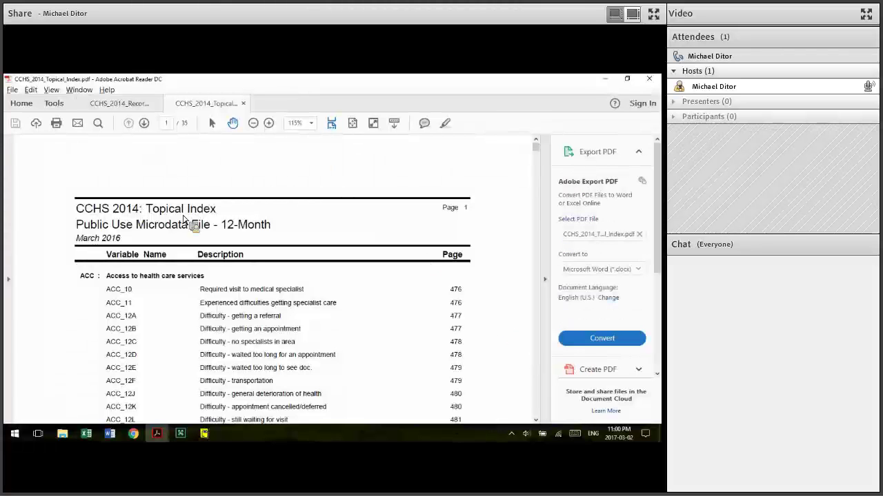
Hide the Export PDF pane and search 'geography' to reach the GEO variables on page 15
{"action": "scroll", "coordinate": [55, 276], "scroll_direction": "down", "scroll_amount": 3}
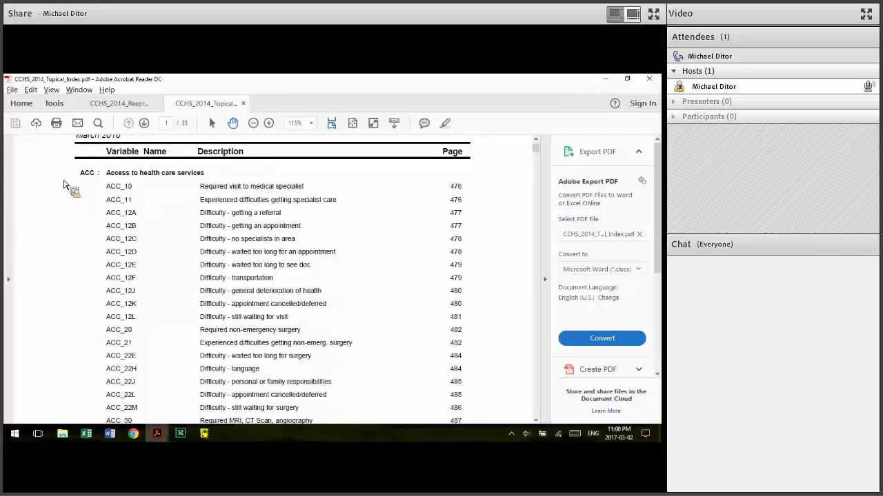
{"action": "left_click", "coordinate": [544, 282]}
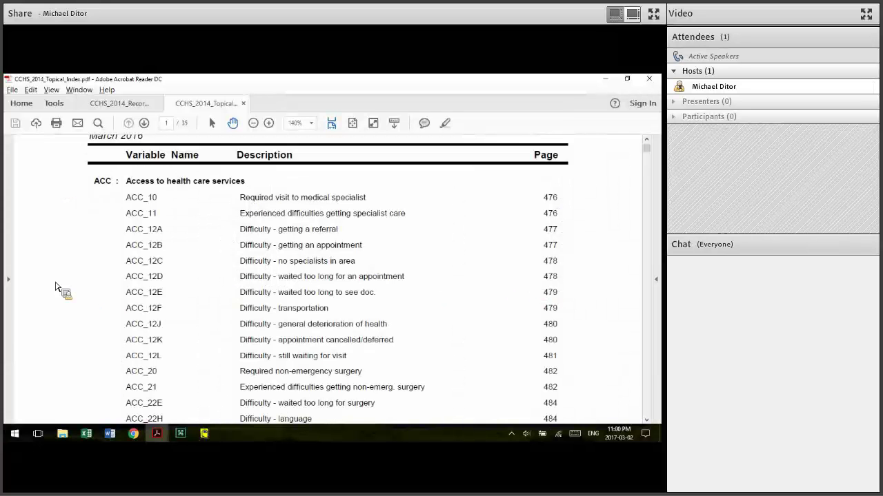
{"action": "key", "text": "ctrl+f"}
{"action": "type", "text": "g"}
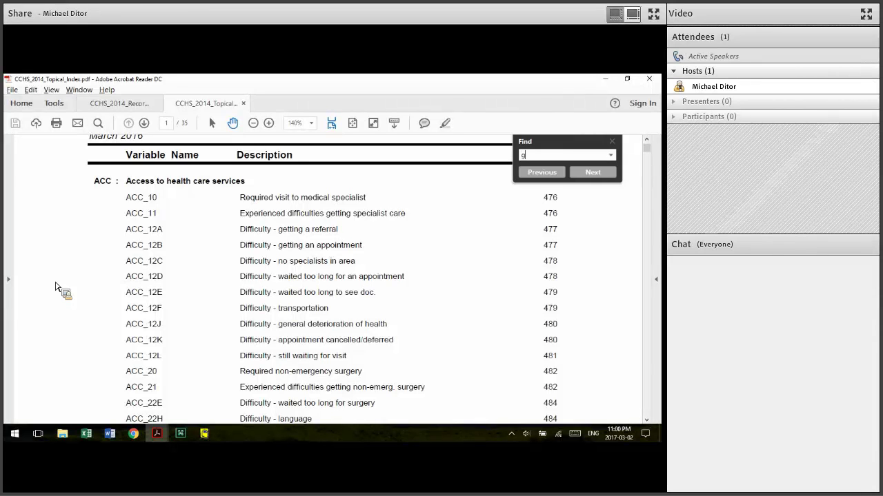
{"action": "type", "text": "eography"}
{"action": "key", "text": "Return"}
{"action": "key", "text": "Escape"}
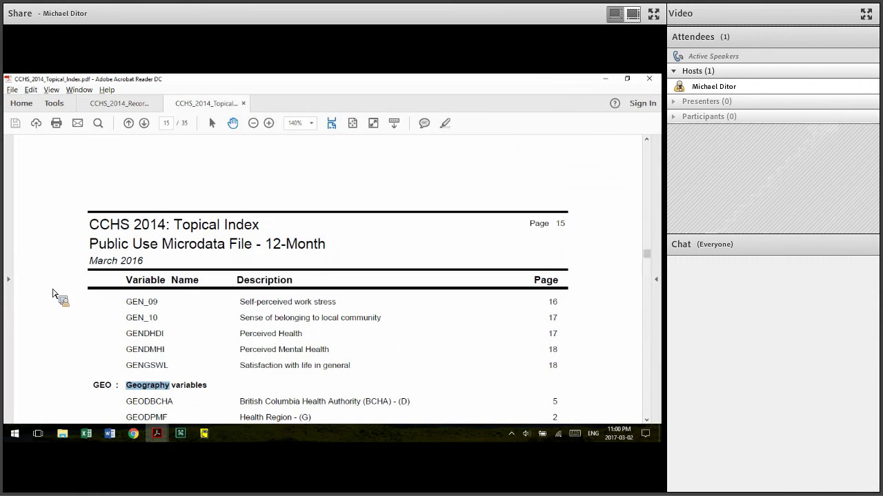
{"action": "scroll", "coordinate": [44, 316], "scroll_direction": "down", "scroll_amount": 3}
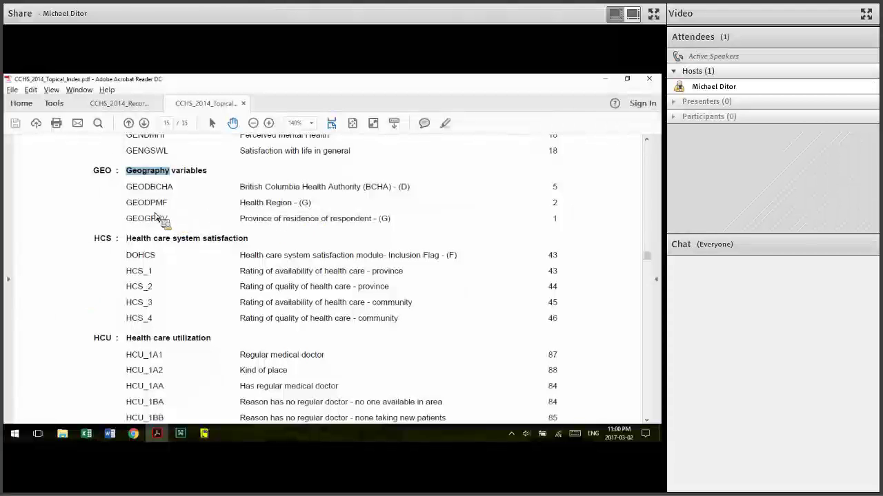
Make GEODPMF health regions the table rows and province of residence GEODPRV a layer
{"action": "key", "text": "alt+Tab"}
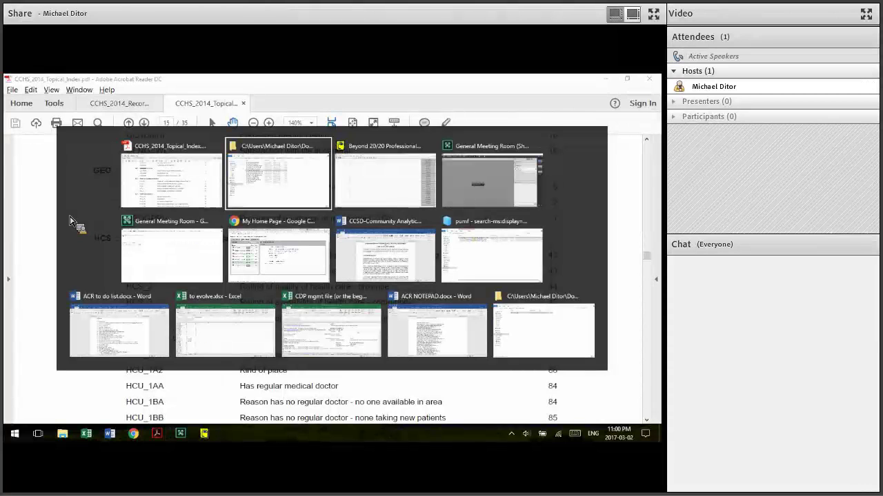
{"action": "key", "text": "alt+Tab"}
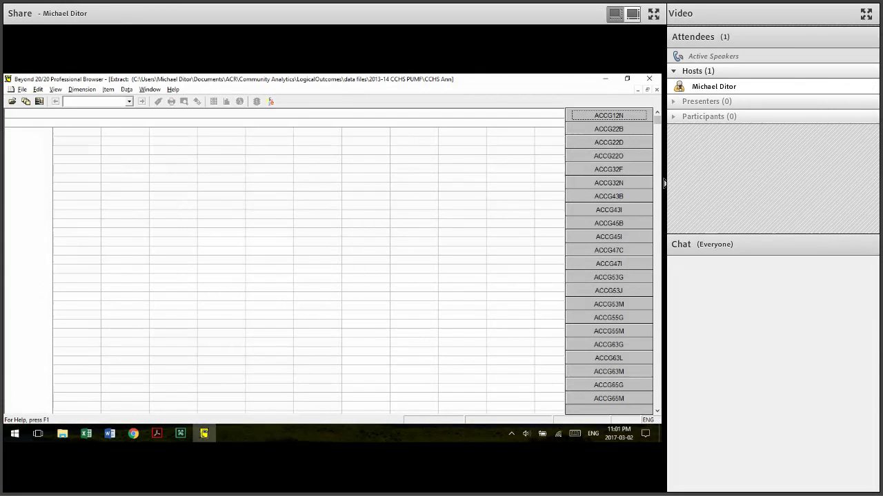
{"action": "scroll", "coordinate": [660, 251], "scroll_direction": "down", "scroll_amount": 15}
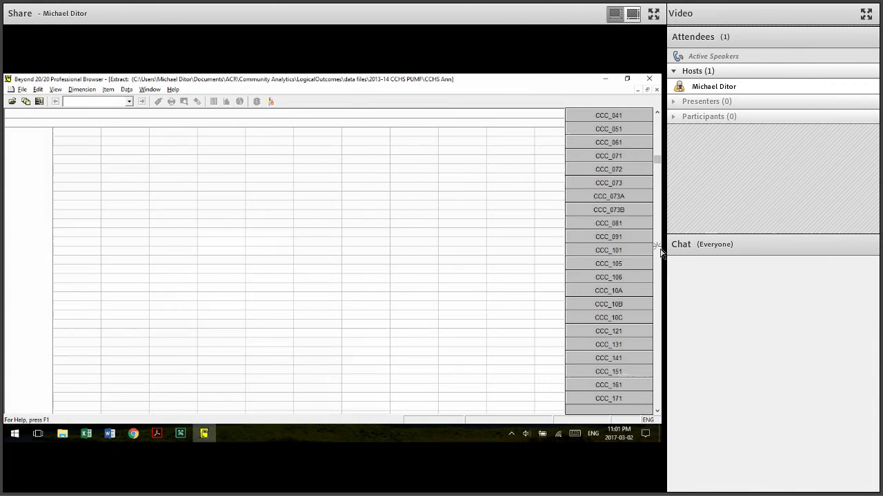
{"action": "scroll", "coordinate": [660, 251], "scroll_direction": "down", "scroll_amount": 5}
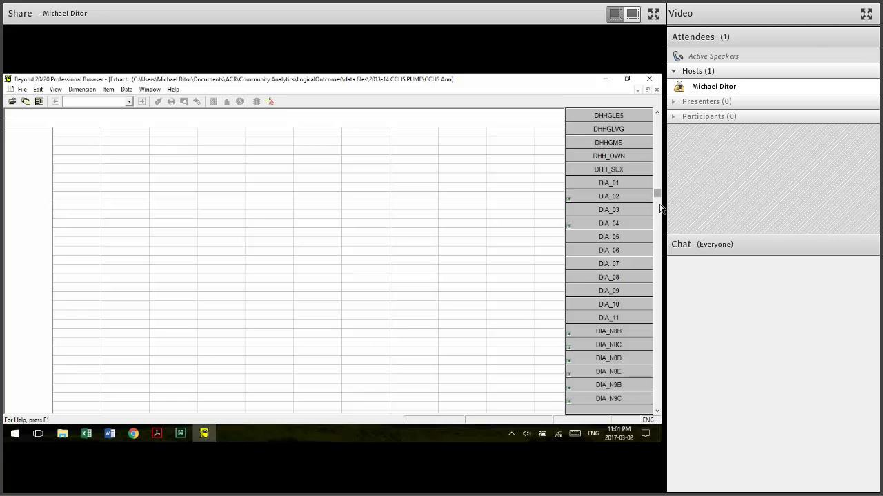
{"action": "left_click_drag", "start_coordinate": [658, 195], "coordinate": [659, 239]}
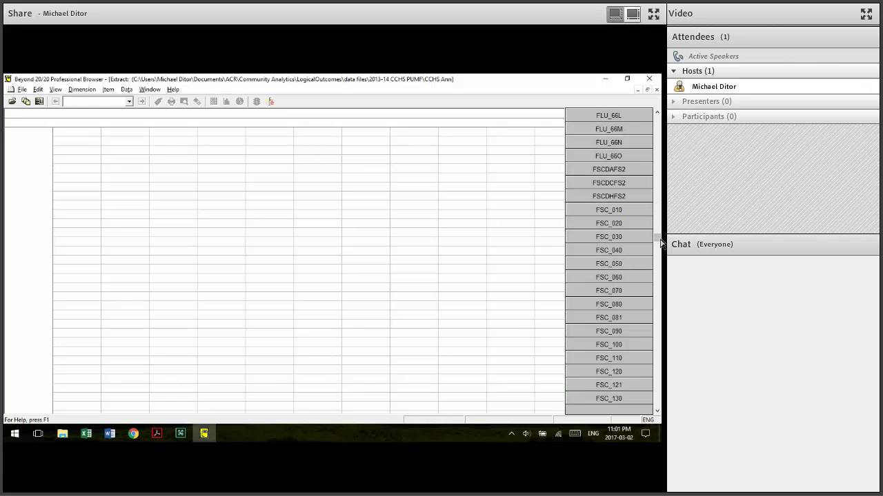
{"action": "scroll", "coordinate": [660, 239], "scroll_direction": "down", "scroll_amount": 7}
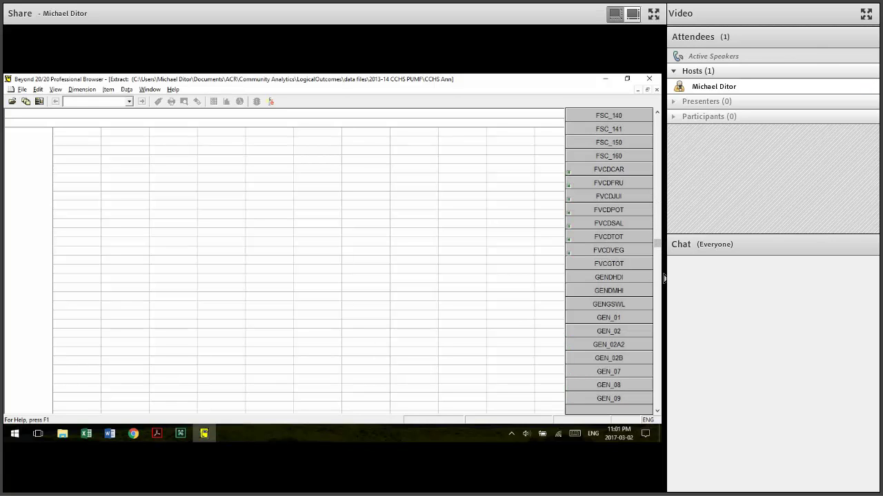
{"action": "left_click", "coordinate": [658, 388]}
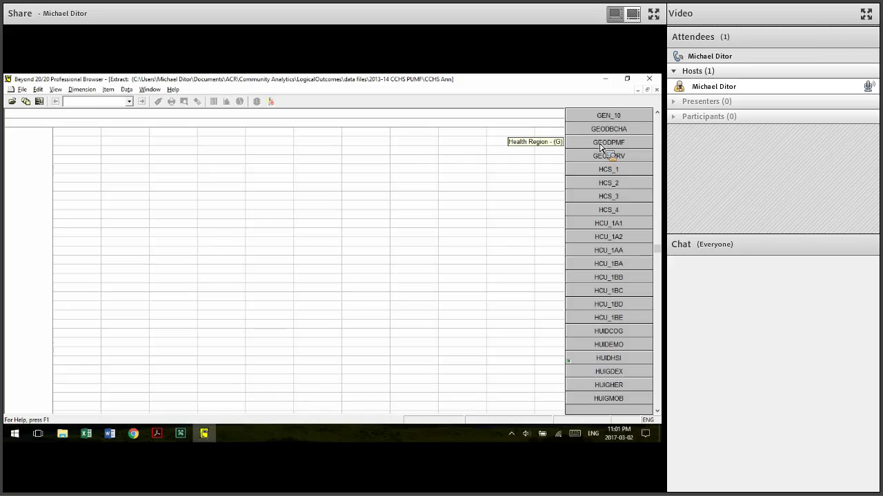
{"action": "left_click_drag", "start_coordinate": [600, 147], "coordinate": [37, 187]}
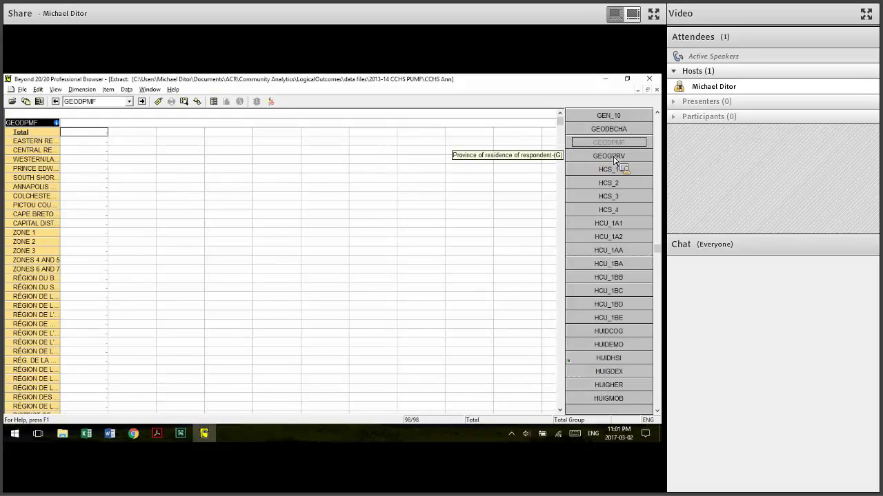
{"action": "left_click_drag", "start_coordinate": [615, 161], "coordinate": [88, 117]}
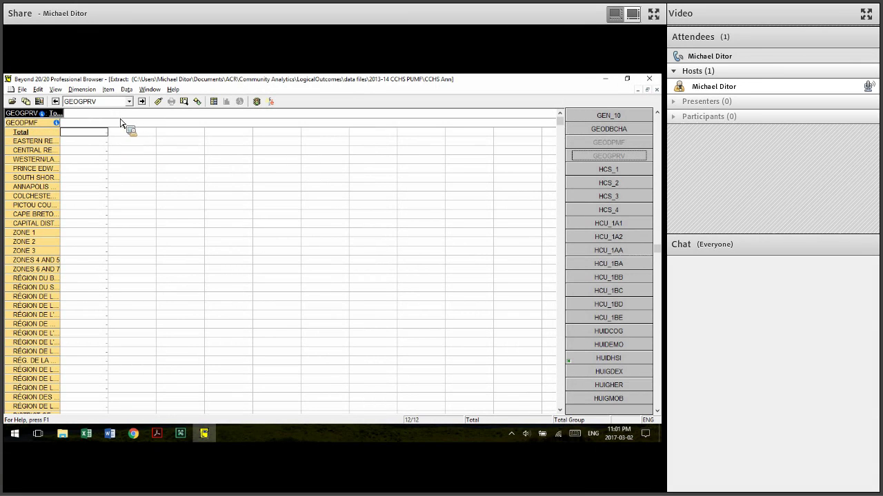
{"action": "key", "text": "alt+Tab"}
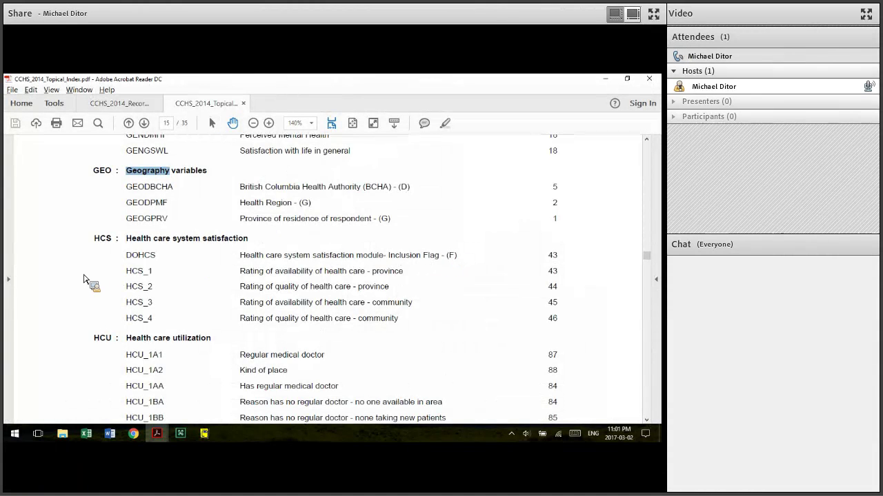
Scroll the topical index back to the geography variables section
{"action": "scroll", "coordinate": [84, 278], "scroll_direction": "down", "scroll_amount": 3}
{"action": "scroll", "coordinate": [82, 279], "scroll_direction": "up", "scroll_amount": 6}
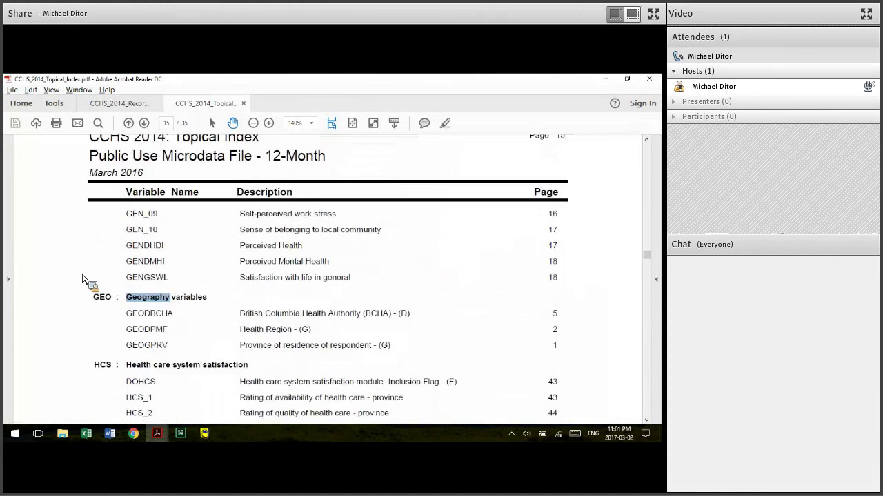
{"action": "scroll", "coordinate": [82, 279], "scroll_direction": "up", "scroll_amount": 1}
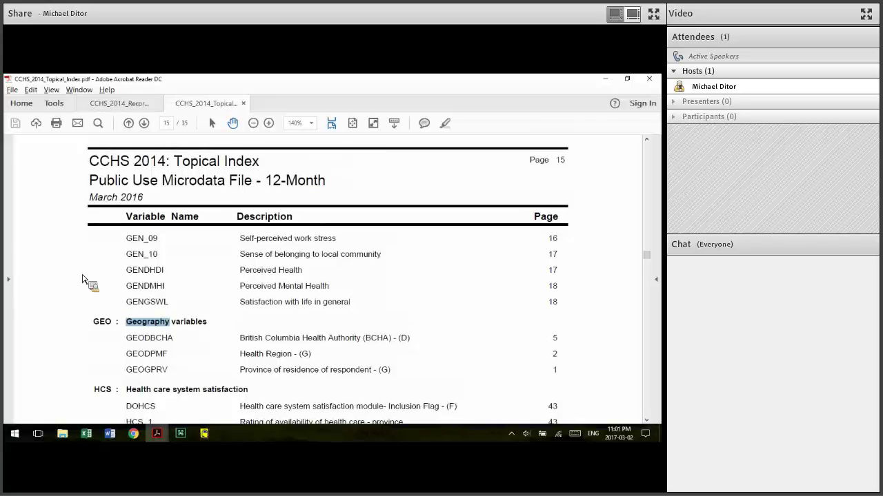
{"action": "scroll", "coordinate": [82, 279], "scroll_direction": "up", "scroll_amount": 1}
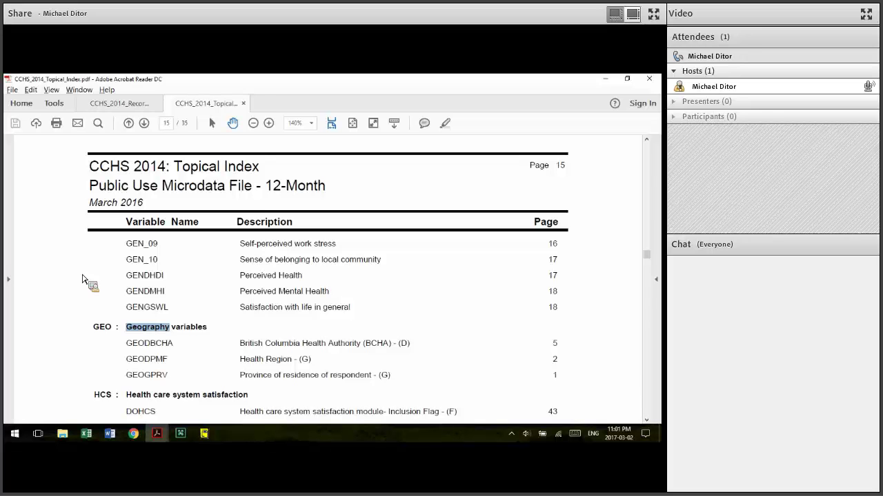
Make community belonging GEN_10 the table's column dimension
{"action": "key", "text": "alt+Tab"}
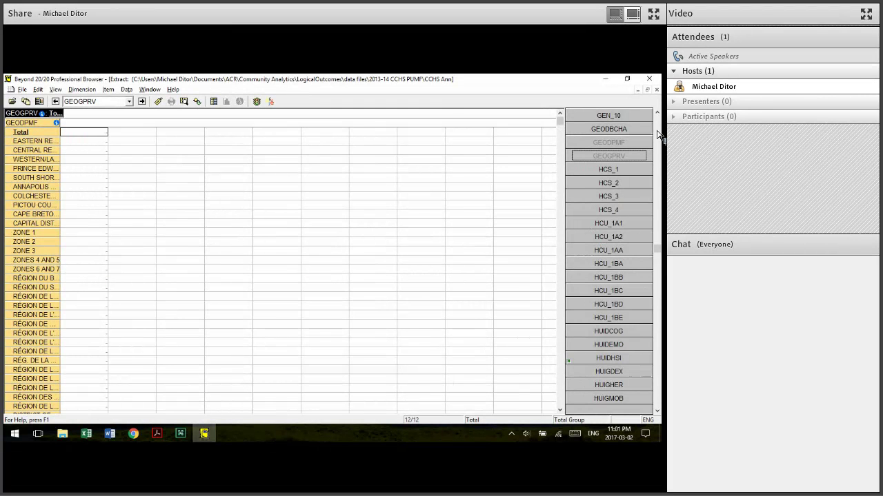
{"action": "left_click_drag", "start_coordinate": [617, 121], "coordinate": [264, 126]}
{"action": "key", "text": "alt+Tab"}
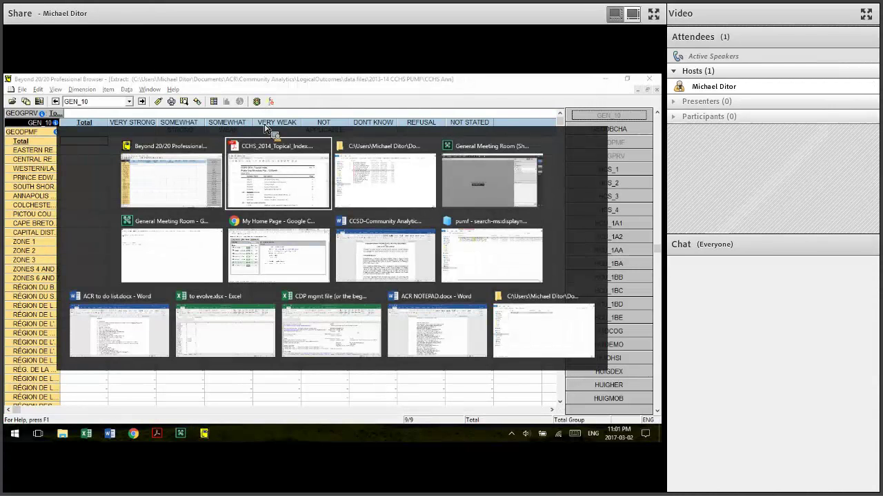
Search the topical index for 'immi' to find SDCFIMM, then return to Beyond 20/20
{"action": "key", "text": "ctrl+f"}
{"action": "type", "text": "imm"}
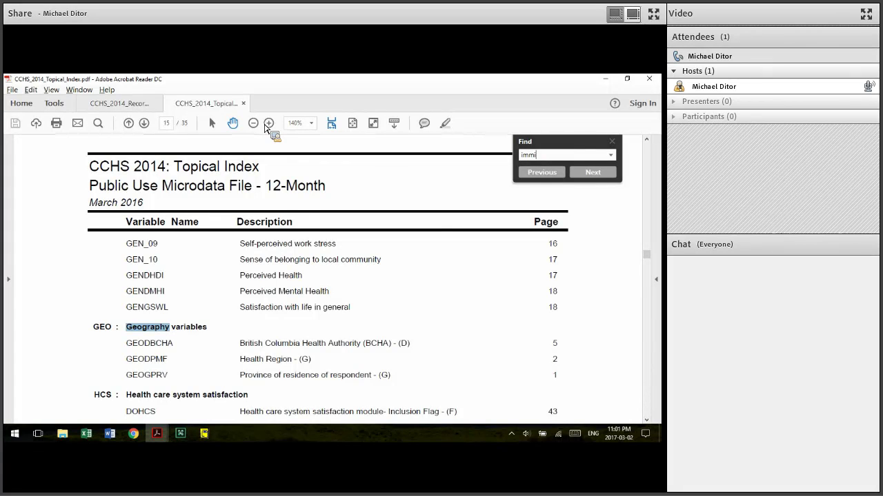
{"action": "type", "text": "i"}
{"action": "key", "text": "Return"}
{"action": "key", "text": "Escape"}
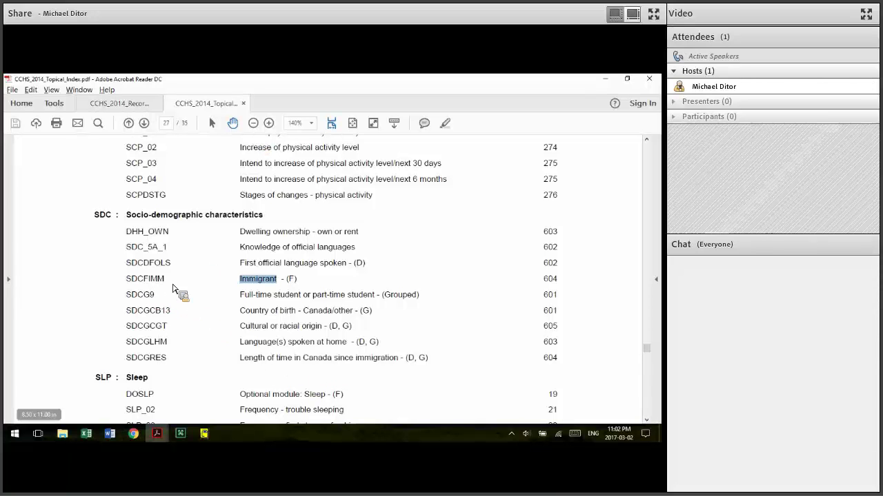
{"action": "key", "text": "alt+Tab"}
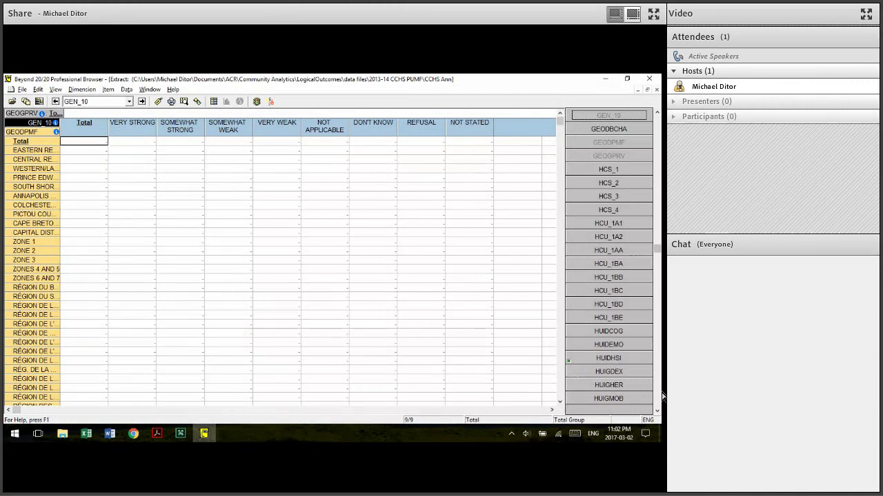
Add immigrant status SDCFIMM as a layer dimension of the table
{"action": "scroll", "coordinate": [660, 397], "scroll_direction": "down", "scroll_amount": 15}
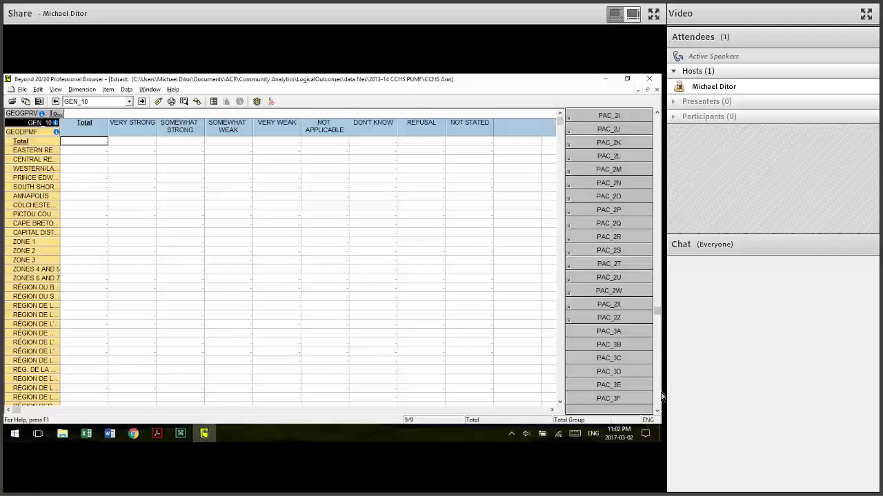
{"action": "scroll", "coordinate": [660, 396], "scroll_direction": "down", "scroll_amount": 10}
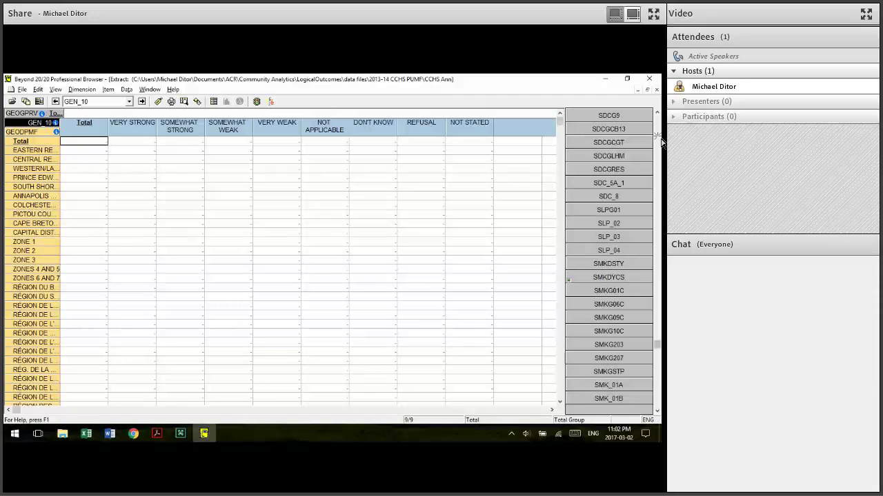
{"action": "scroll", "coordinate": [661, 141], "scroll_direction": "up", "scroll_amount": 8}
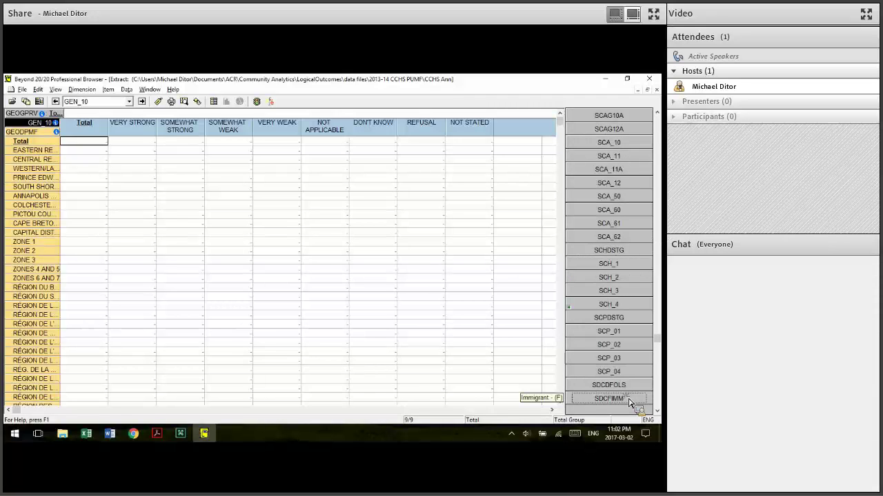
{"action": "left_click_drag", "start_coordinate": [629, 403], "coordinate": [120, 117]}
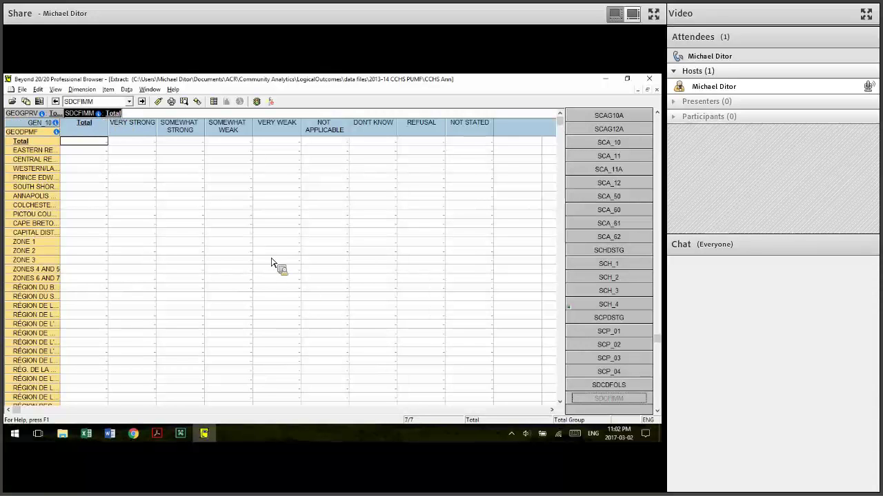
Add time in Canada since immigration SDCGRES as another layer dimension
{"action": "key", "text": "alt+Tab"}
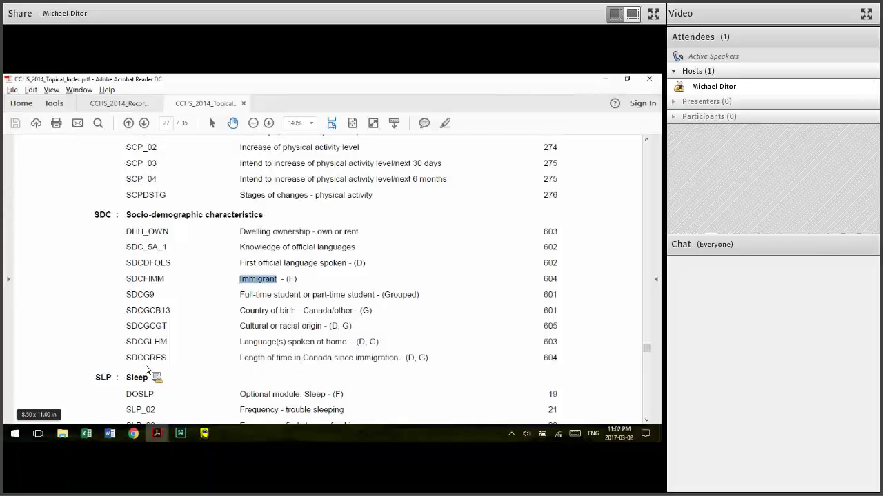
{"action": "key", "text": "alt+Tab"}
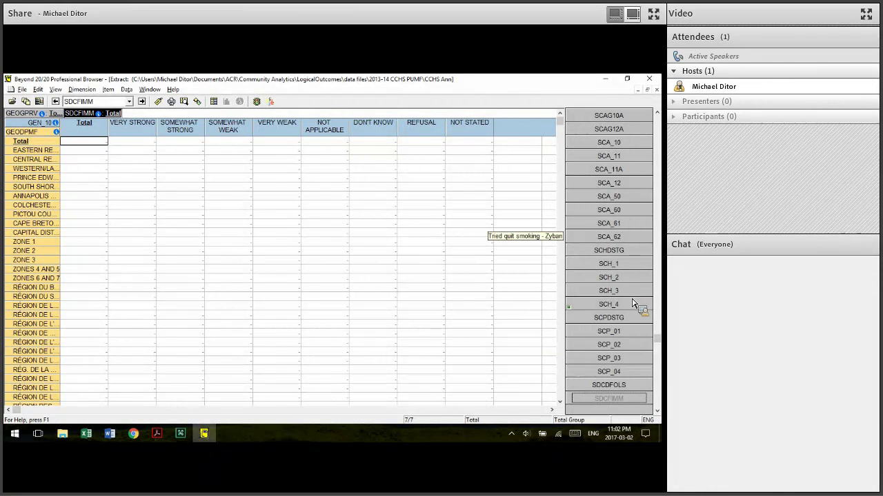
{"action": "left_click", "coordinate": [660, 388]}
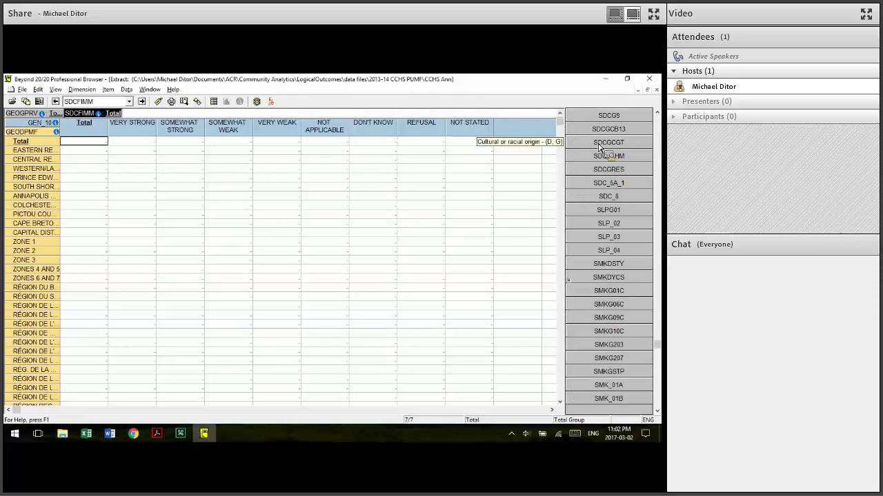
{"action": "left_click_drag", "start_coordinate": [591, 170], "coordinate": [473, 79]}
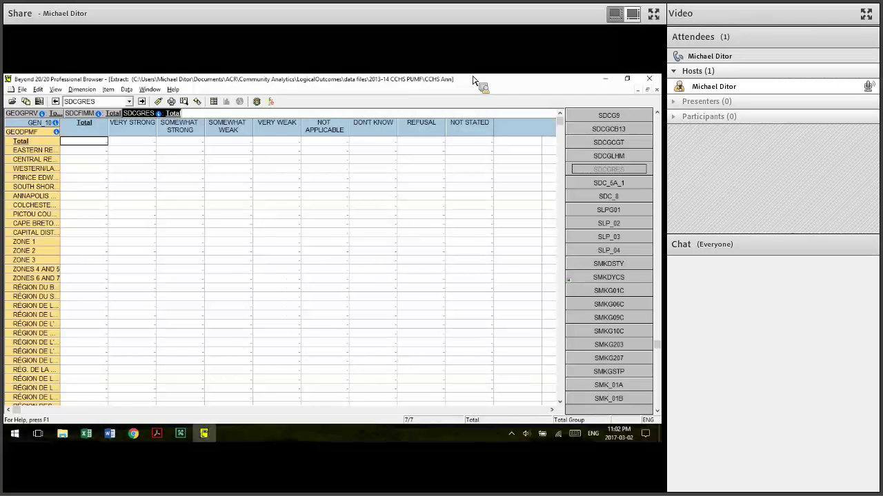
{"action": "left_click_drag", "start_coordinate": [467, 81], "coordinate": [259, 112]}
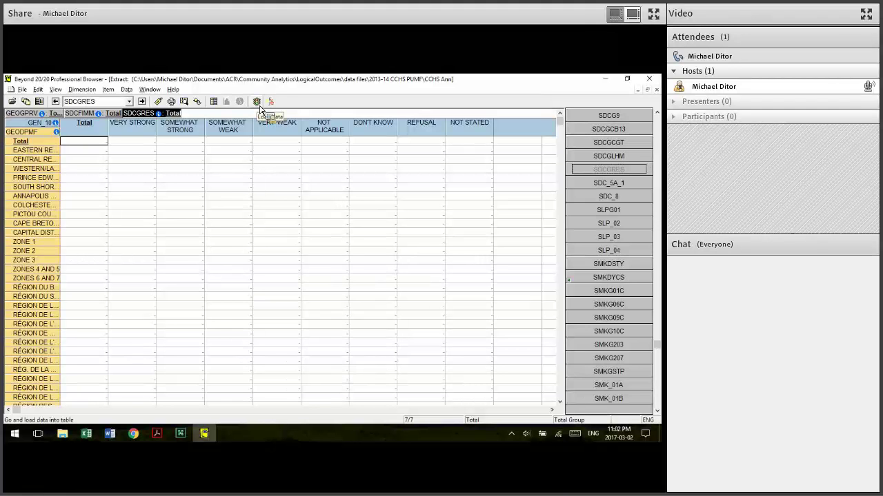
Load the data so the table shows counts, e.g. 30,164,392 total across GEN_10 columns and health-region rows
{"action": "left_click", "coordinate": [260, 109]}
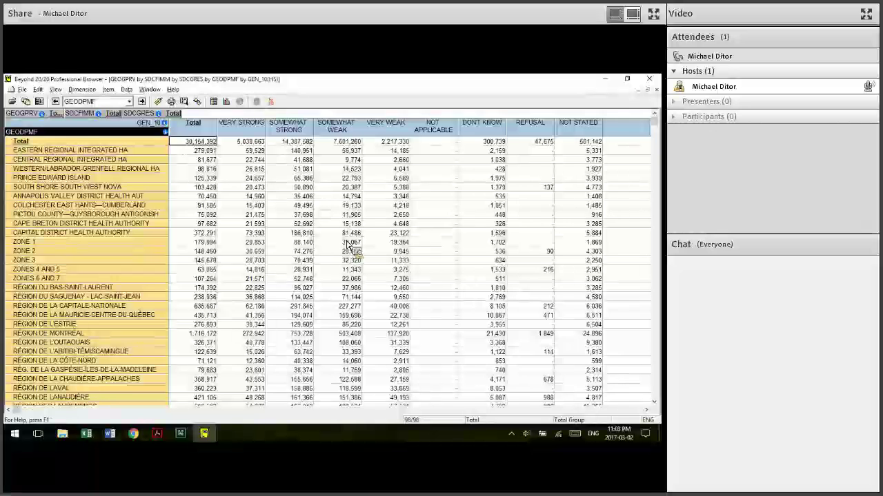
{"action": "left_click", "coordinate": [23, 90]}
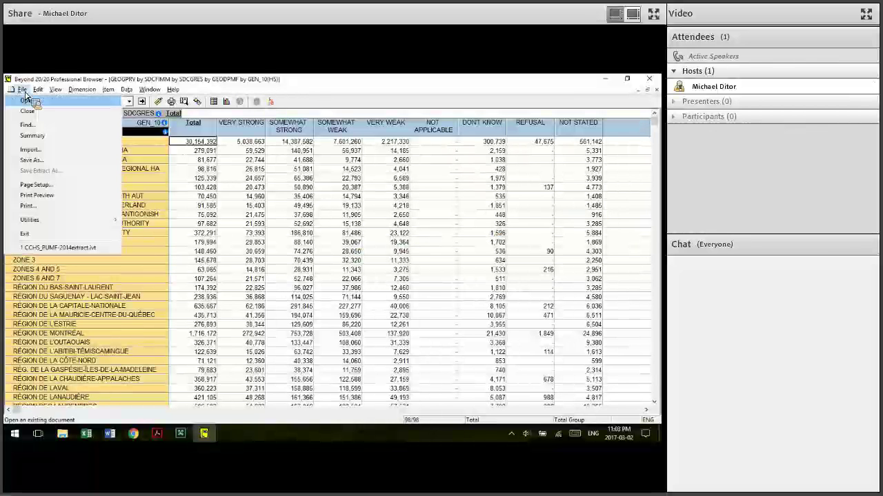
{"action": "left_click", "coordinate": [33, 161]}
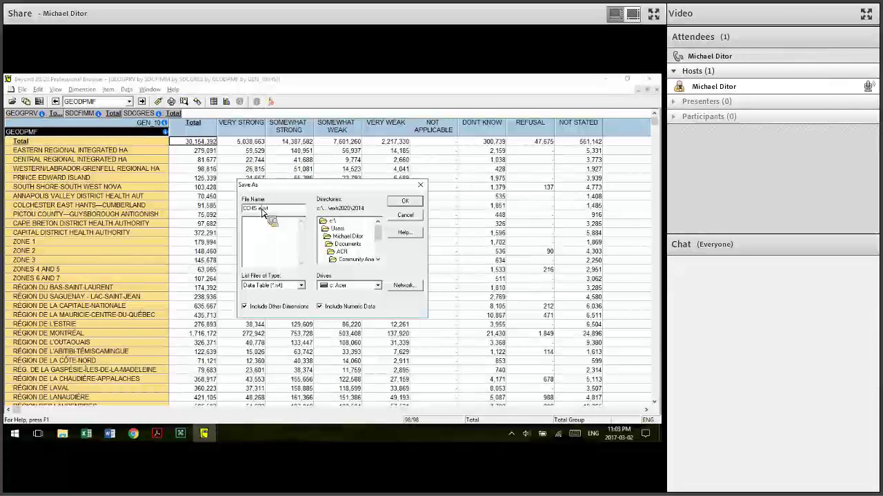
{"action": "type", "text": "ract"}
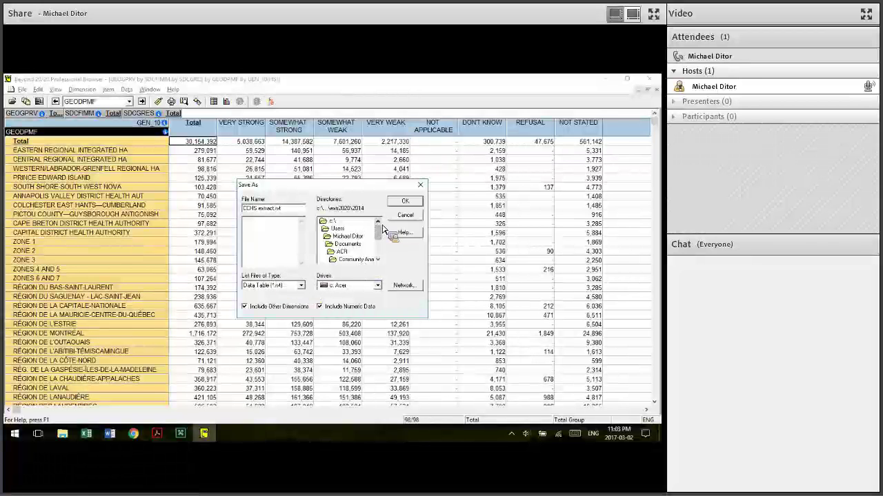
{"action": "left_click_drag", "start_coordinate": [382, 227], "coordinate": [339, 229]}
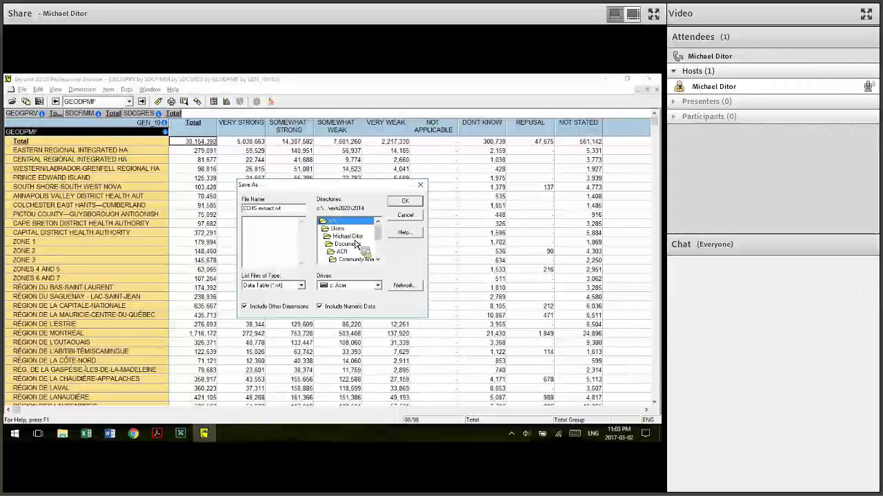
{"action": "left_click_drag", "start_coordinate": [356, 240], "coordinate": [303, 290]}
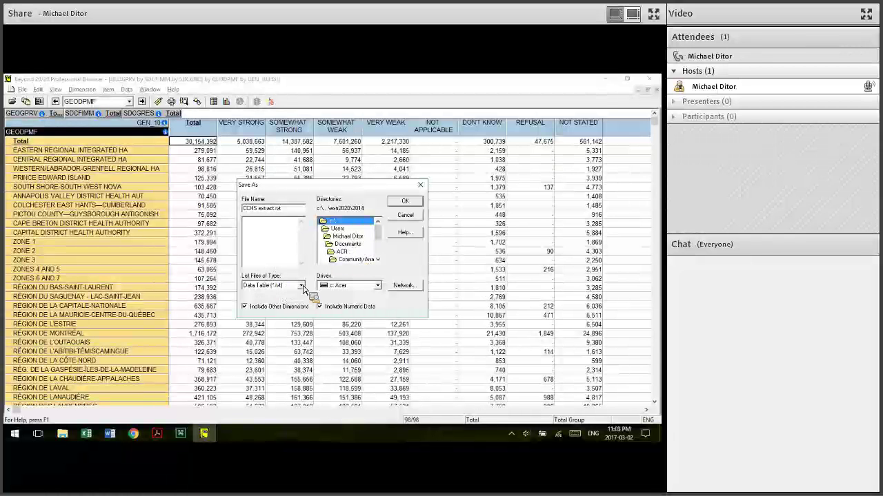
{"action": "left_click", "coordinate": [301, 286]}
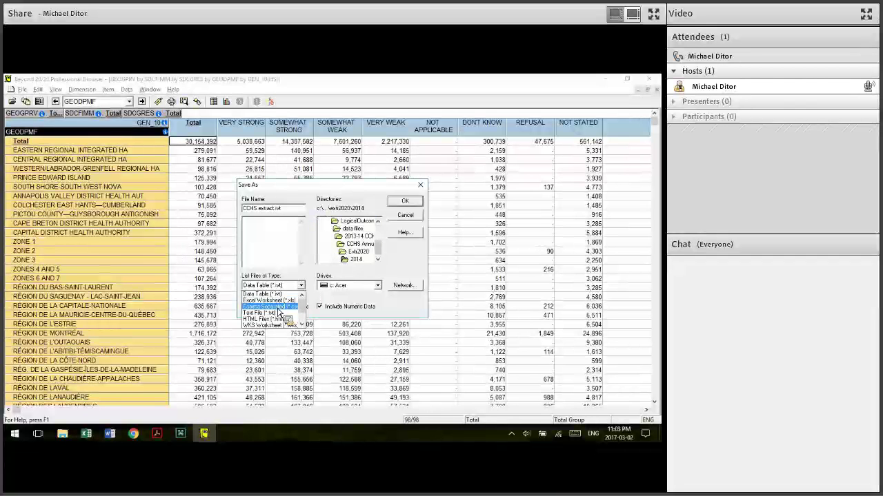
{"action": "left_click", "coordinate": [378, 84]}
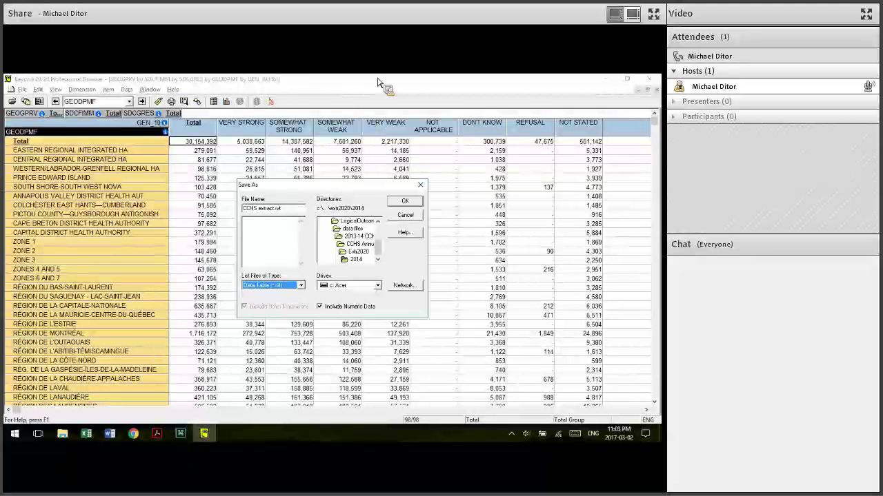
{"action": "left_click", "coordinate": [402, 216]}
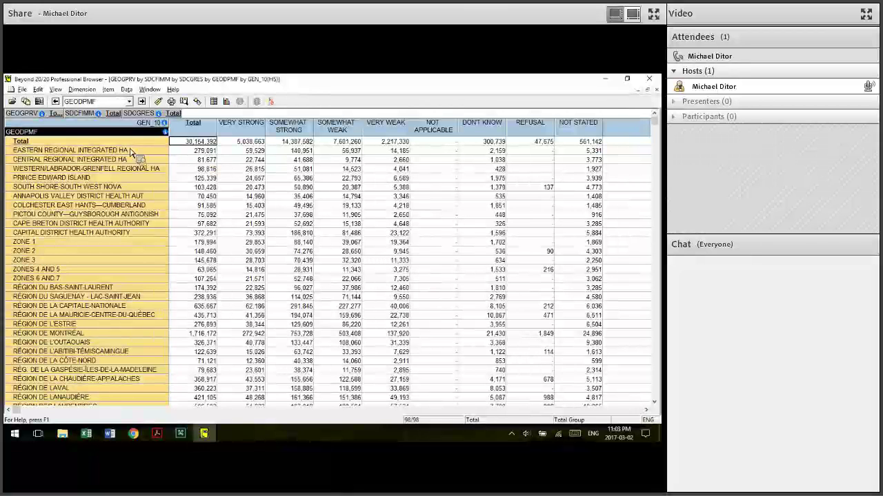
{"action": "left_click_drag", "start_coordinate": [131, 152], "coordinate": [221, 197]}
{"action": "left_click", "coordinate": [23, 89]}
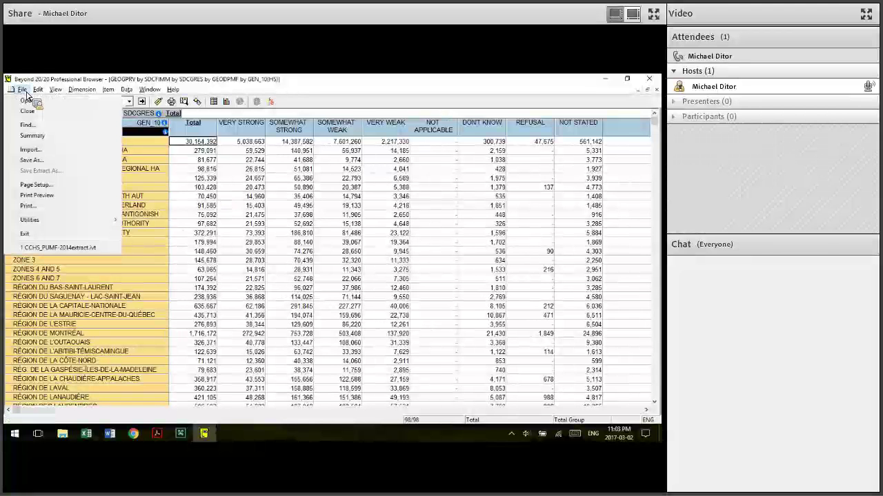
Save the table as CCHS pumf.ivt in the Extr2020 2014 folder and acknowledge the confirmation
{"action": "left_click", "coordinate": [32, 160]}
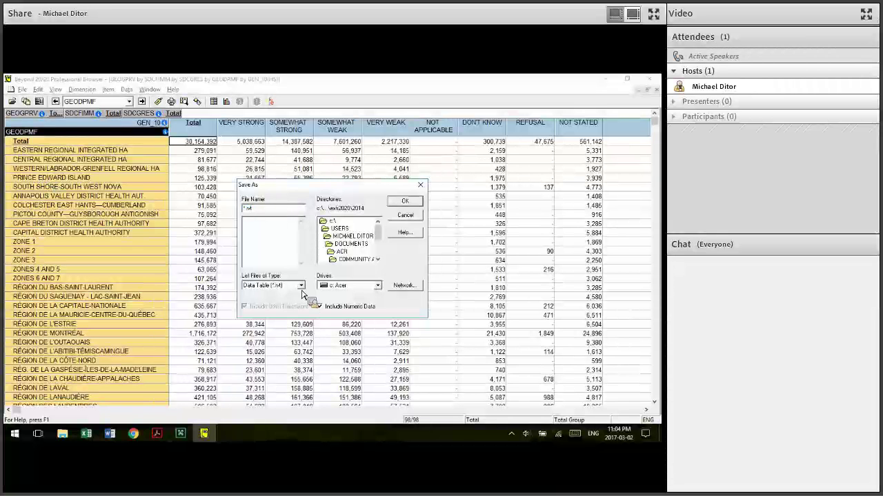
{"action": "type", "text": "S pumf"}
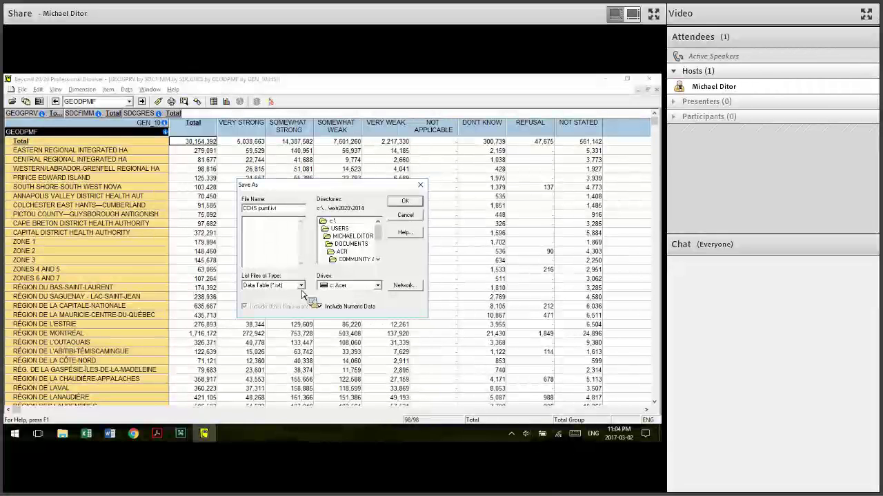
{"action": "key", "text": "Return"}
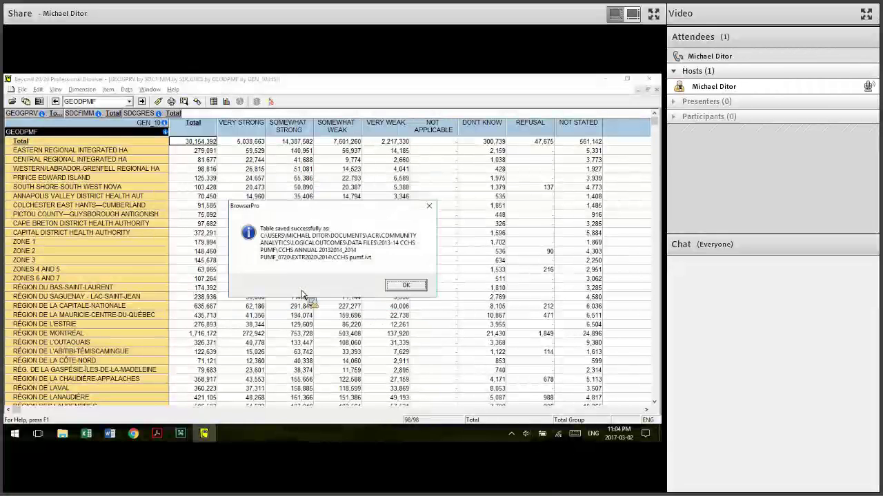
{"action": "left_click", "coordinate": [407, 286]}
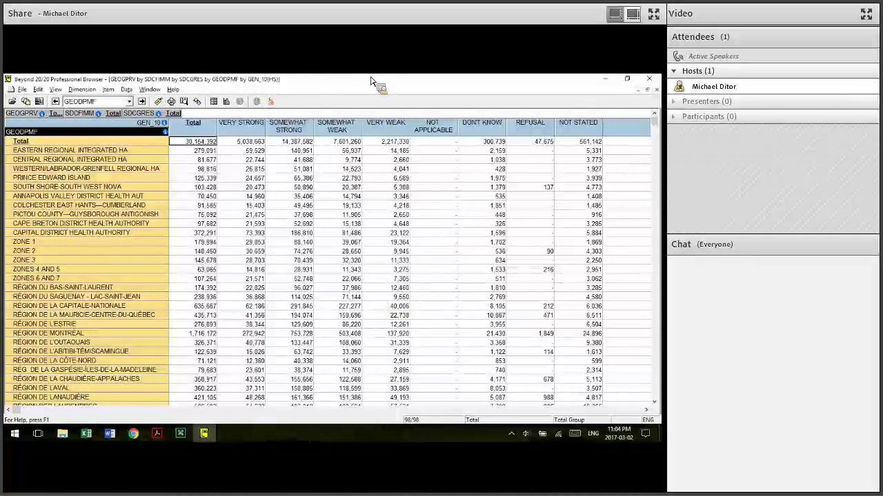
Move GEOGPRV and immigrant status SDCFIMM onto the rows, then consult the CCHS_2014 topical index PDF
{"action": "left_click_drag", "start_coordinate": [43, 120], "coordinate": [27, 131]}
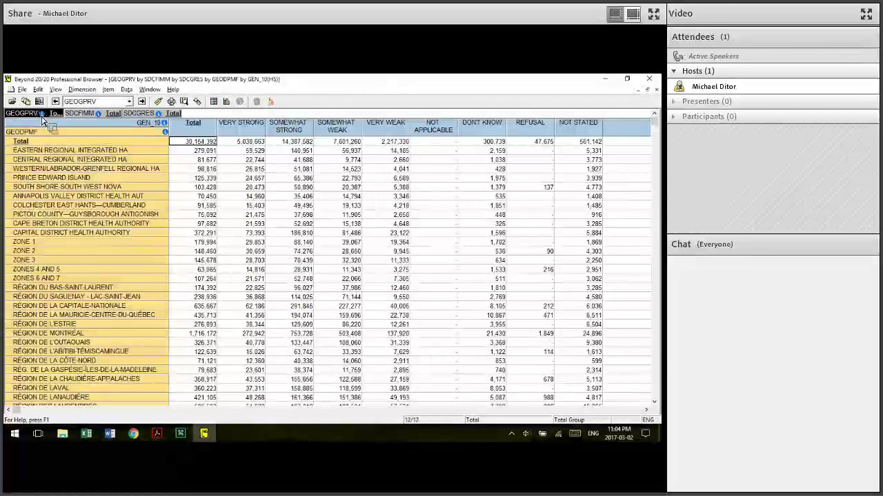
{"action": "left_click_drag", "start_coordinate": [77, 121], "coordinate": [52, 290]}
{"action": "key", "text": "alt+Tab"}
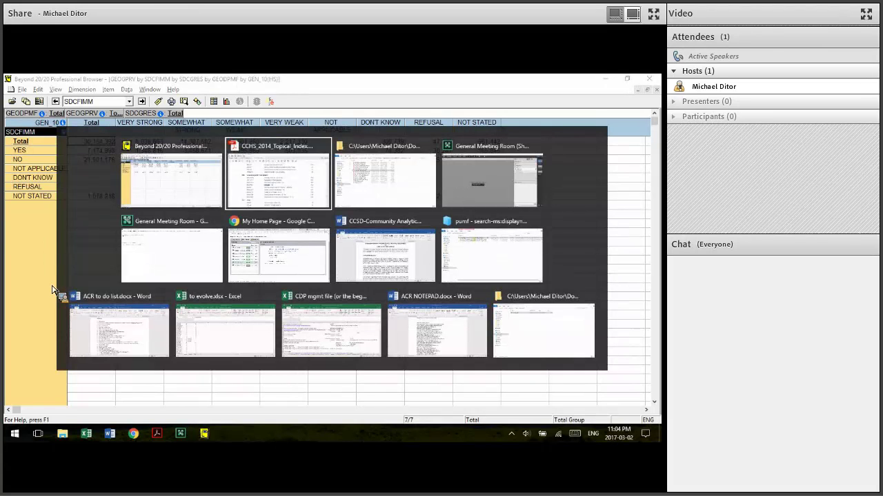
{"action": "key", "text": "alt+Tab"}
{"action": "key", "text": "Tab"}
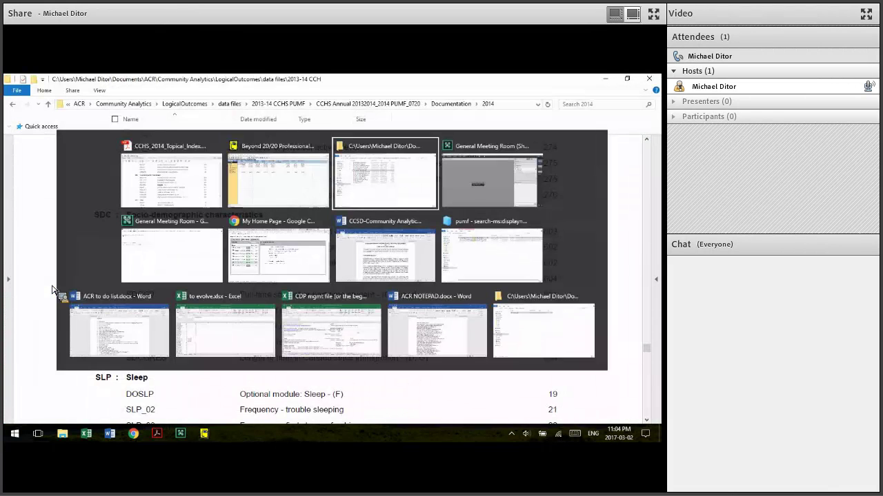
Back in the table, replace the immigrant status rows with SDCGRES years in Canada
{"action": "key", "text": "alt+Tab"}
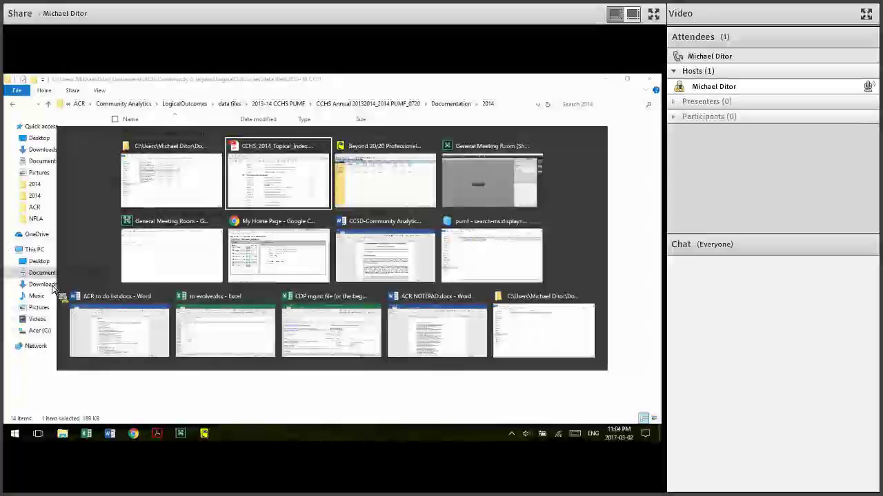
{"action": "key", "text": "Tab"}
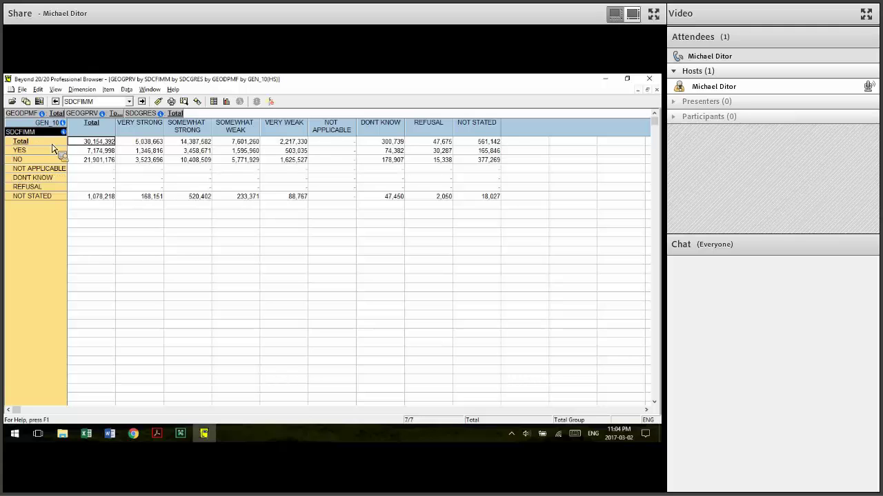
{"action": "left_click_drag", "start_coordinate": [42, 173], "coordinate": [63, 179]}
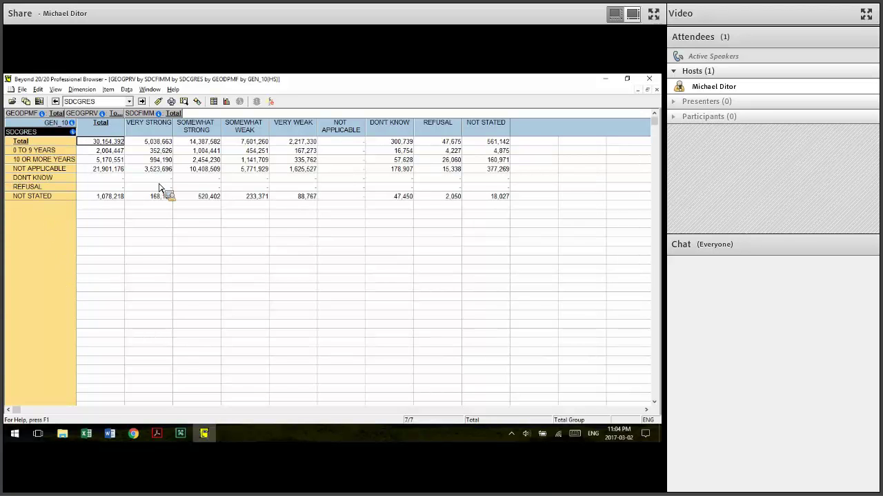
Bring the Adobe Connect General Meeting Room to the front and show its Meeting menu options
{"action": "key", "text": "alt+Tab"}
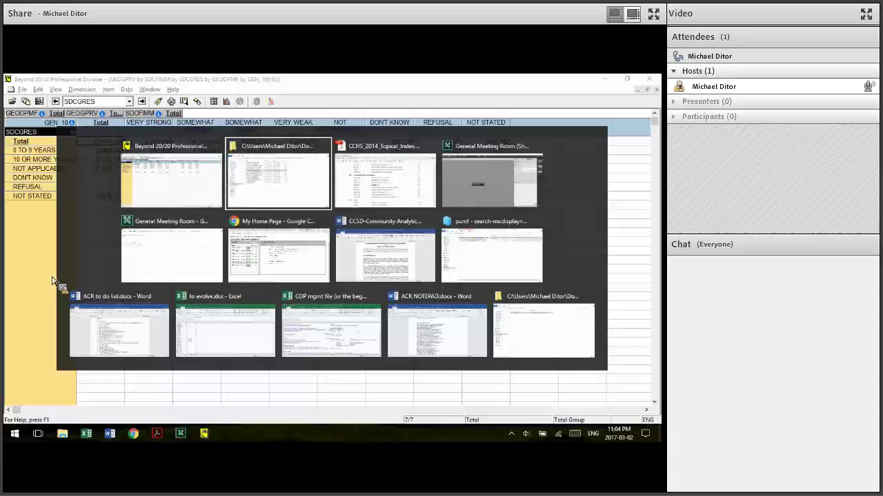
{"action": "key", "text": "alt+Tab"}
{"action": "key", "text": "alt+Tab"}
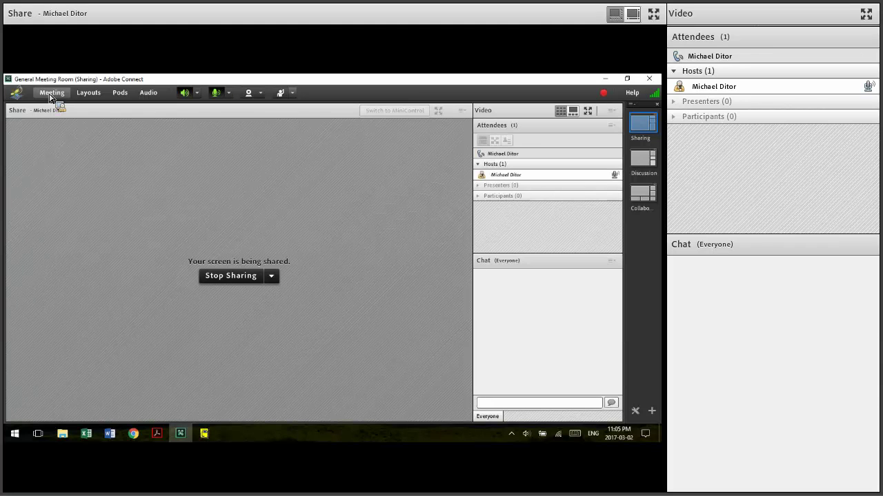
{"action": "left_click", "coordinate": [52, 93]}
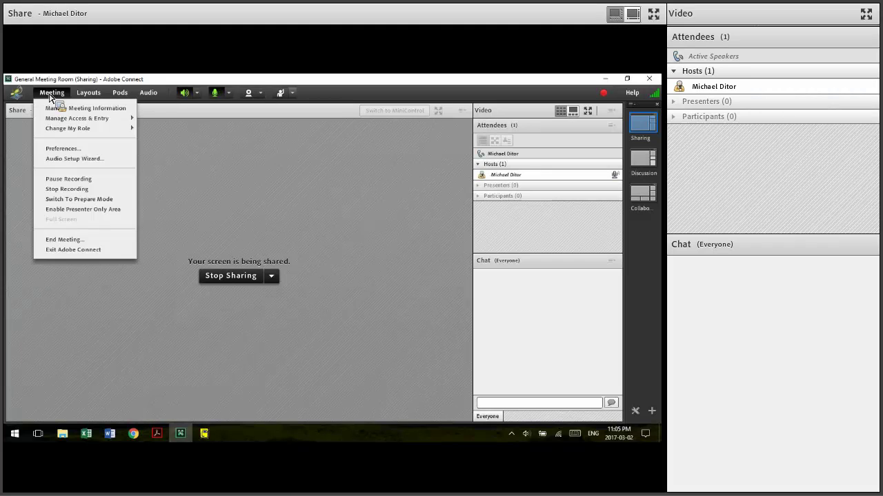